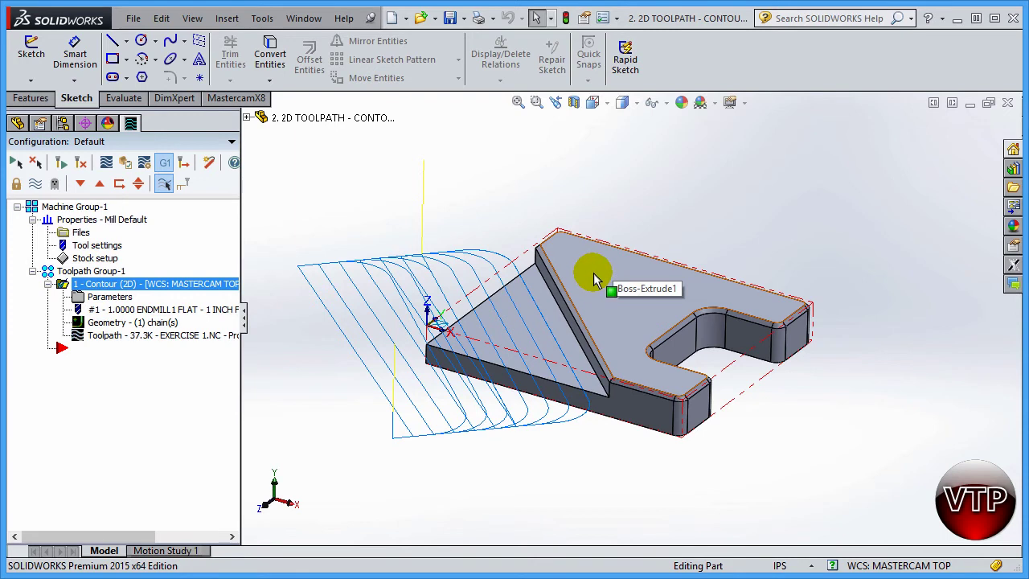
# Create a 2D Facing toolpath chained to the part's raised top face and open its parameters.
pyautogui.click(241, 100)
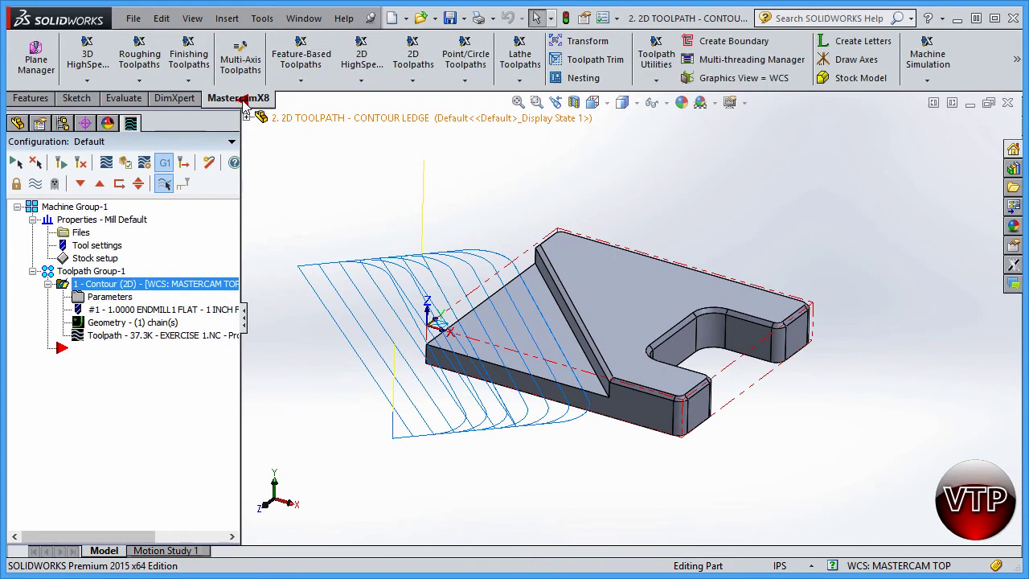
pyautogui.click(415, 86)
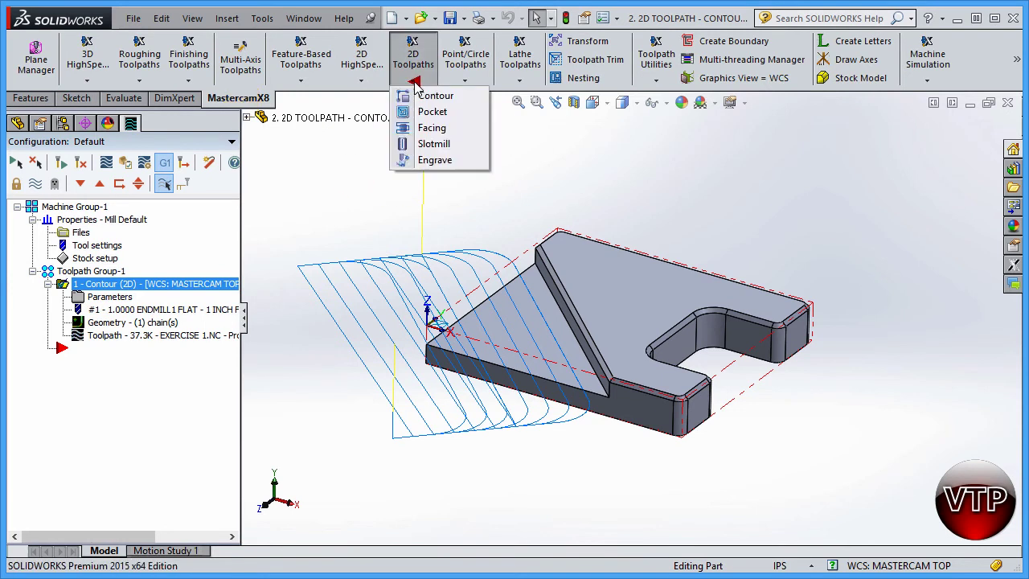
pyautogui.click(427, 130)
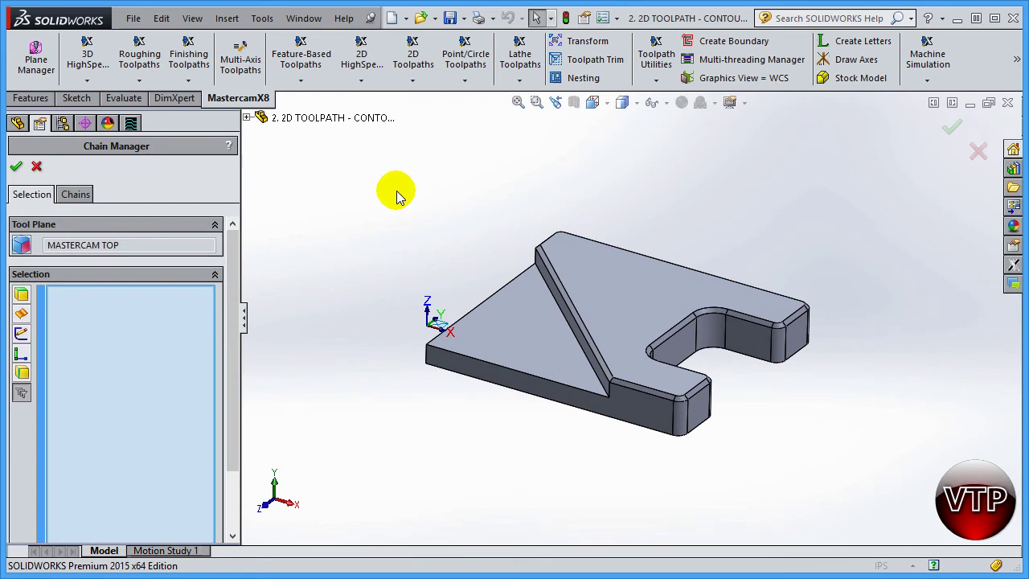
pyautogui.click(662, 319)
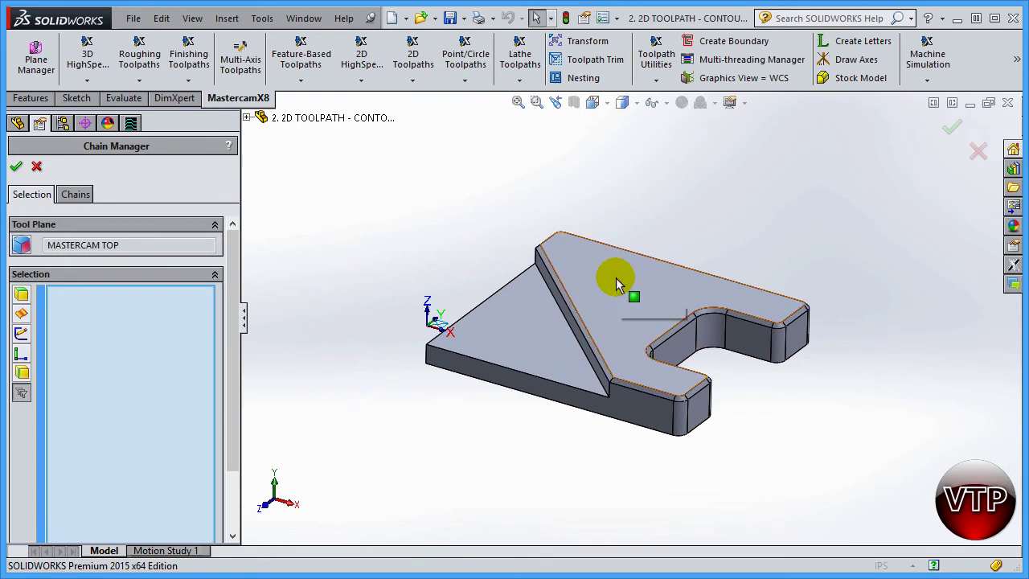
pyautogui.click(617, 285)
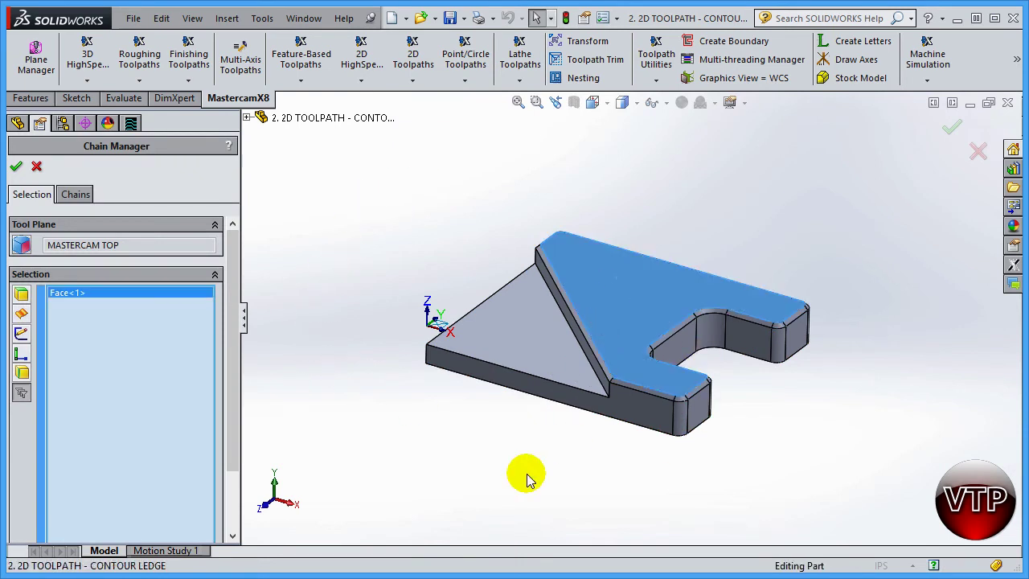
pyautogui.click(17, 167)
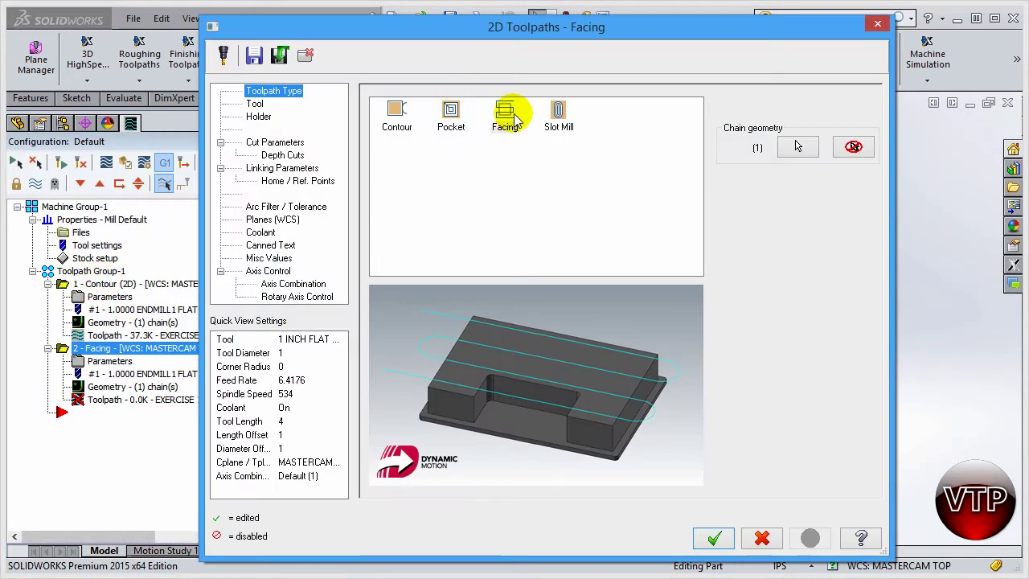
# Replace the 1-inch endmill with the 2" FACE MILL from the library, filtered by diameter 2.0.
pyautogui.click(256, 103)
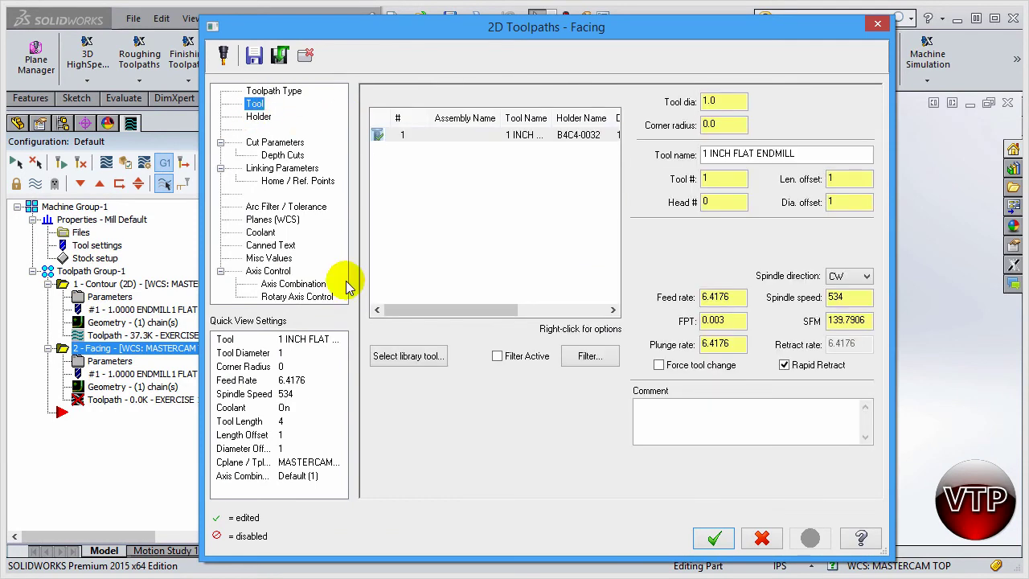
pyautogui.click(398, 356)
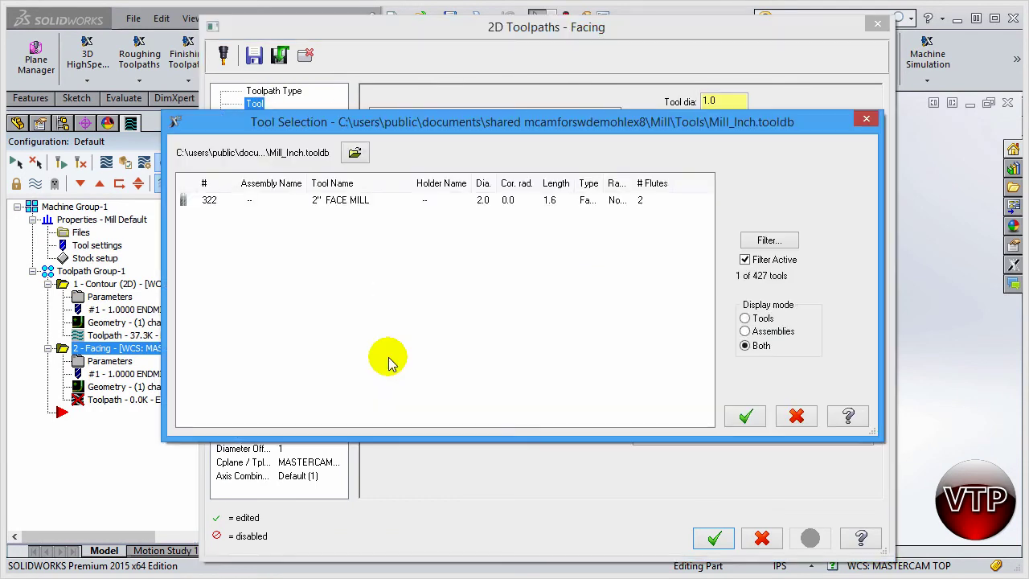
pyautogui.click(764, 240)
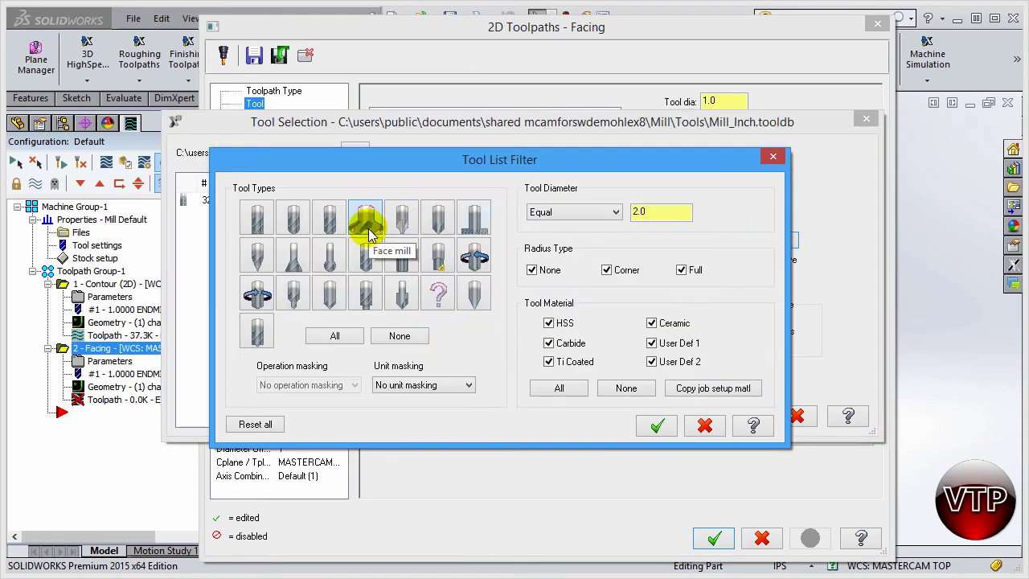
pyautogui.click(640, 288)
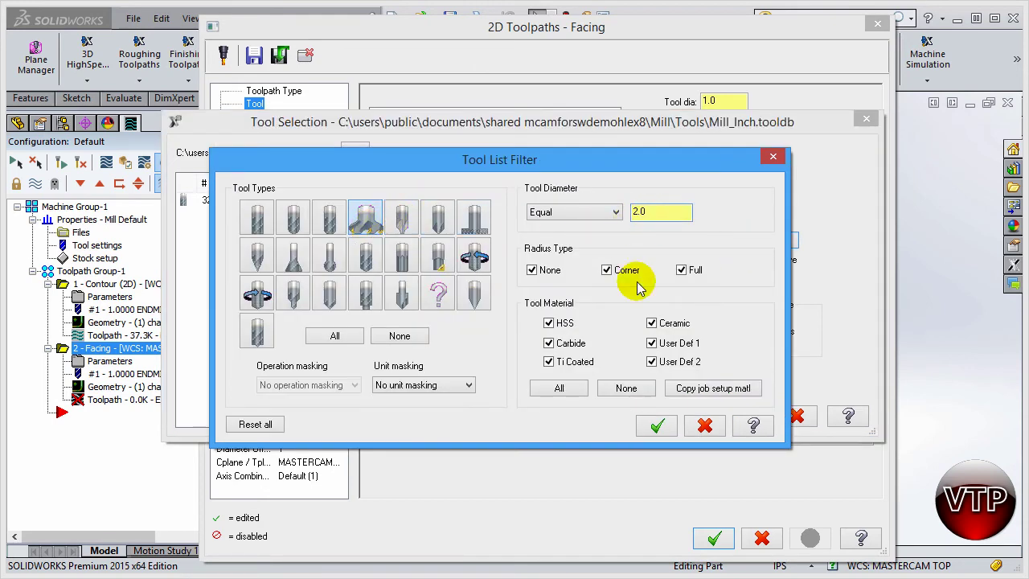
pyautogui.click(658, 425)
pyautogui.click(354, 201)
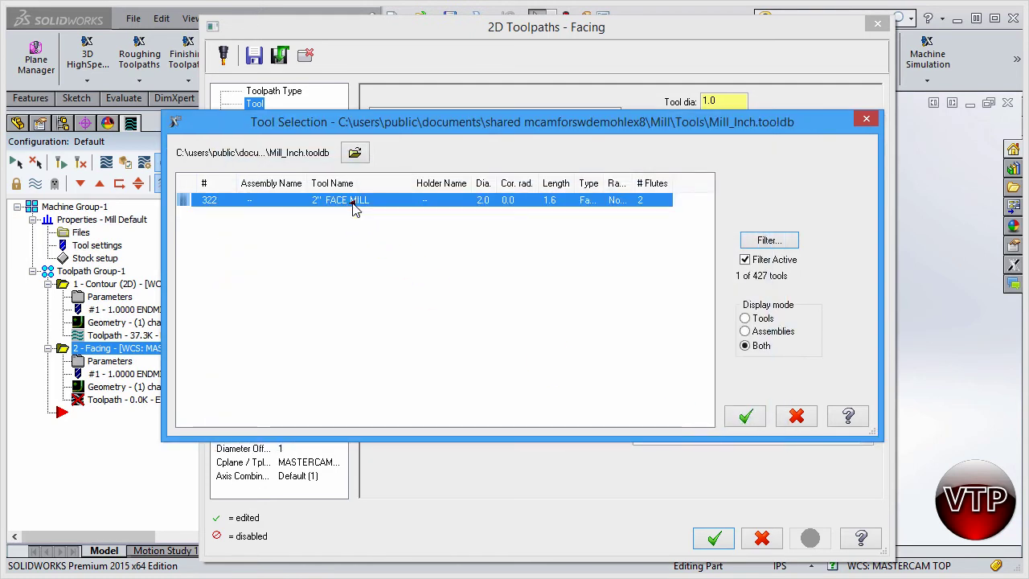
pyautogui.click(358, 200)
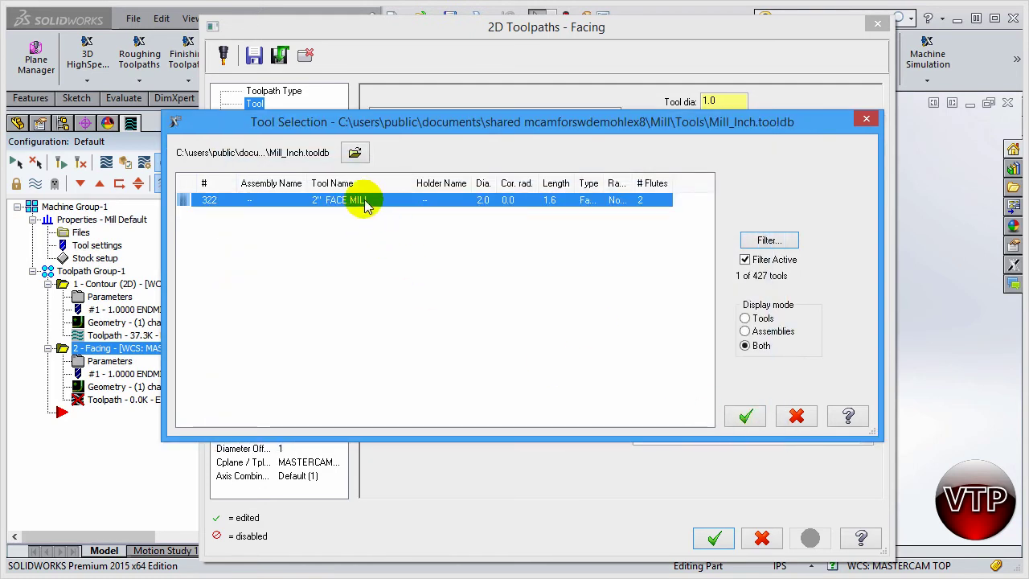
pyautogui.click(741, 415)
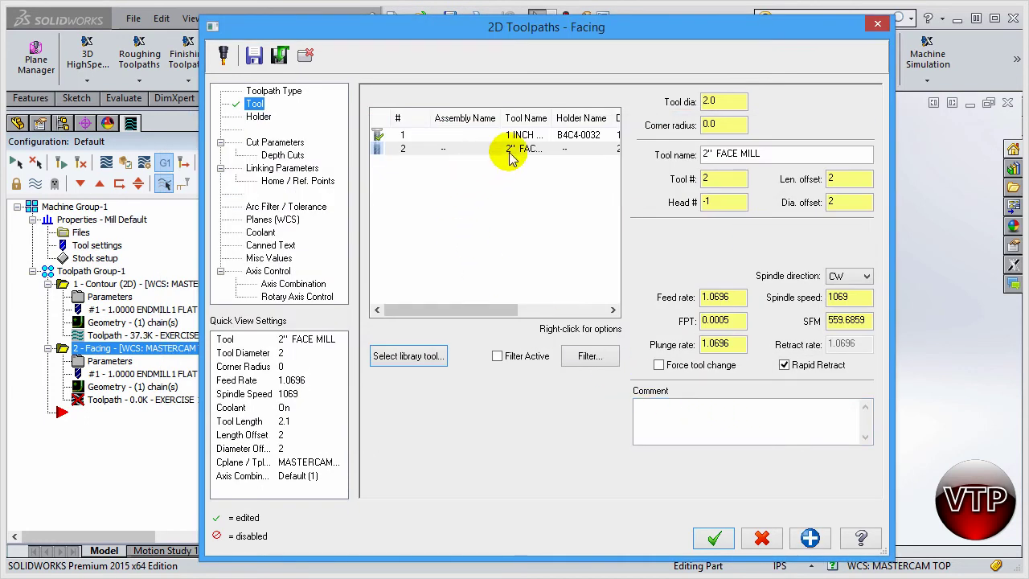
# Review the face mill's holder settings, showing projection 2.1.
pyautogui.click(258, 117)
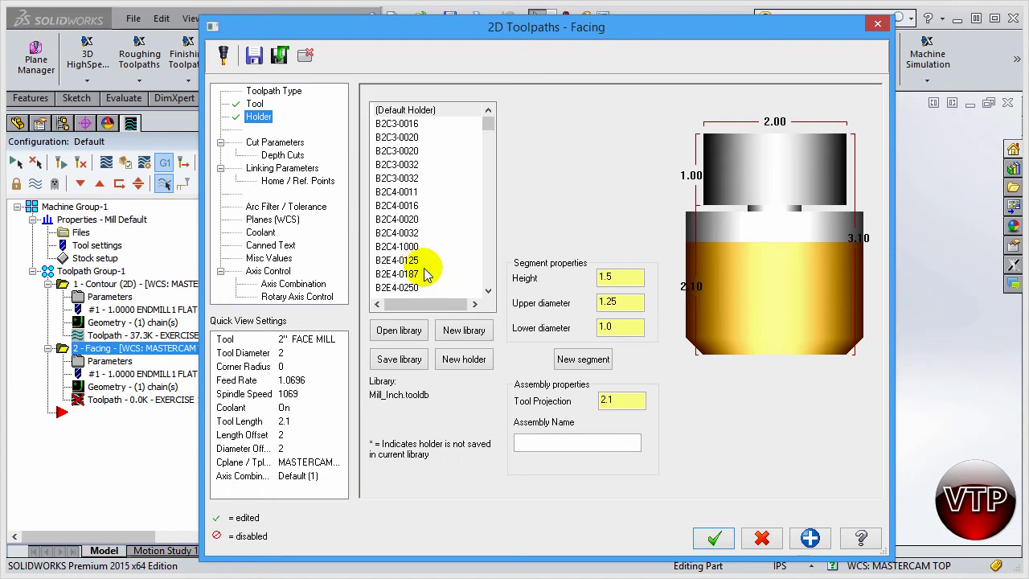
pyautogui.click(776, 169)
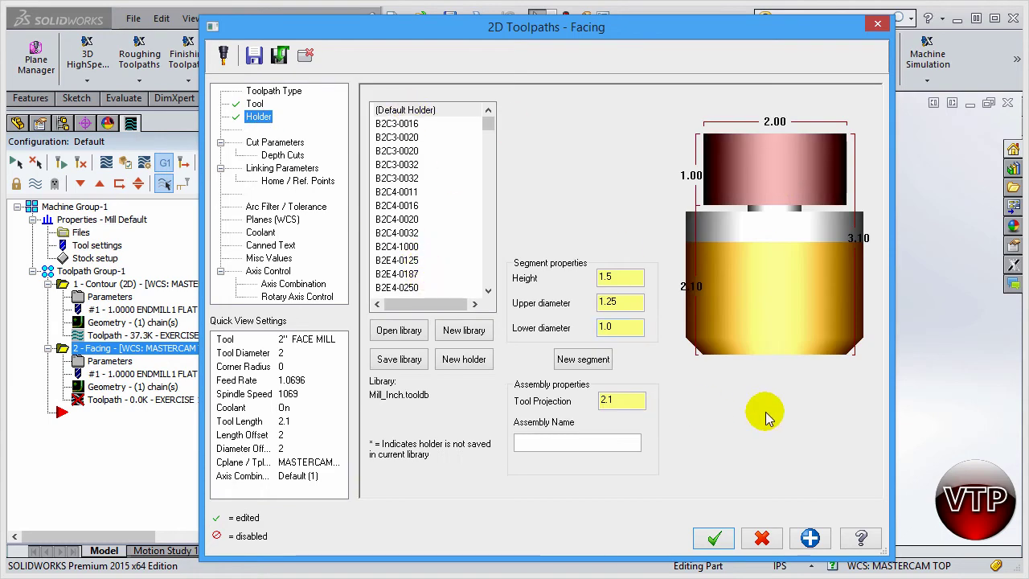
pyautogui.click(719, 184)
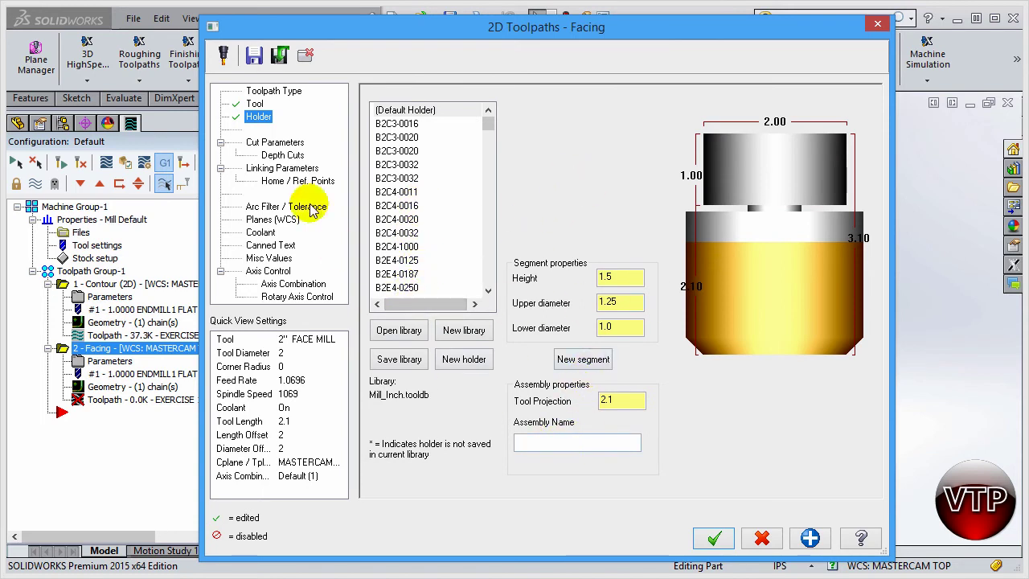
# Bring up Cut Parameters and try the Zigzag style before returning it to One way.
pyautogui.click(276, 144)
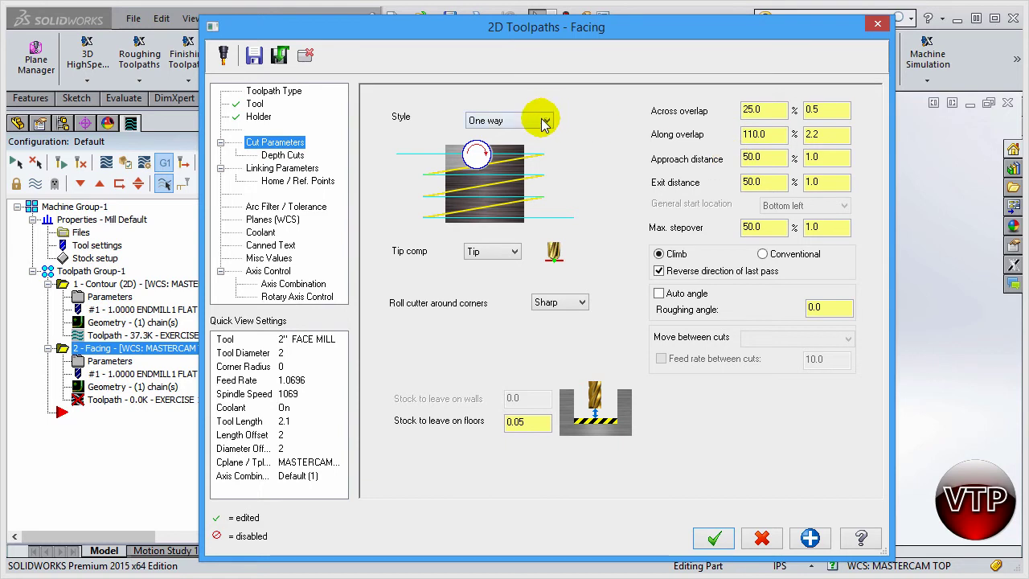
pyautogui.click(491, 122)
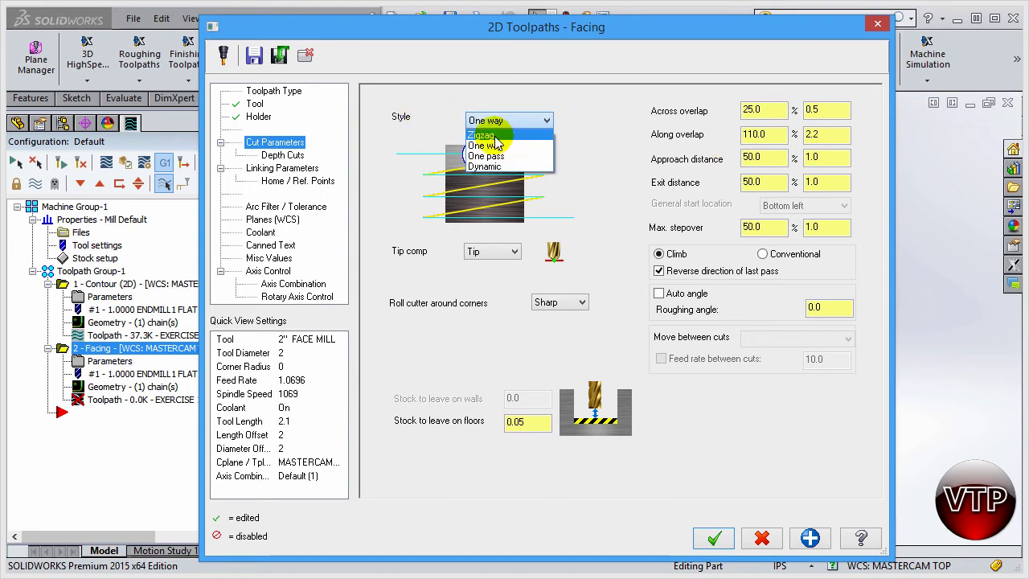
pyautogui.click(490, 134)
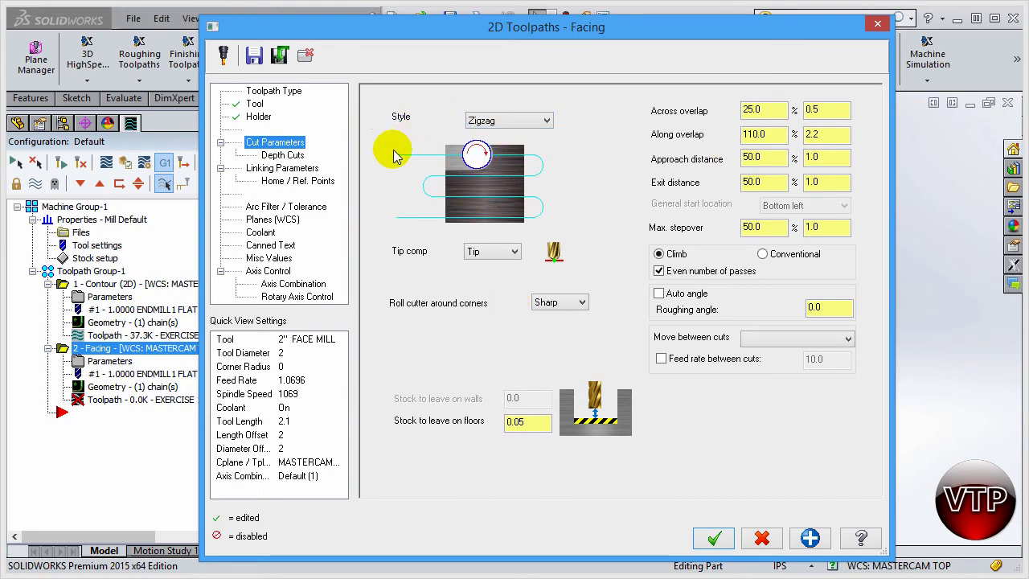
pyautogui.click(500, 122)
pyautogui.click(495, 145)
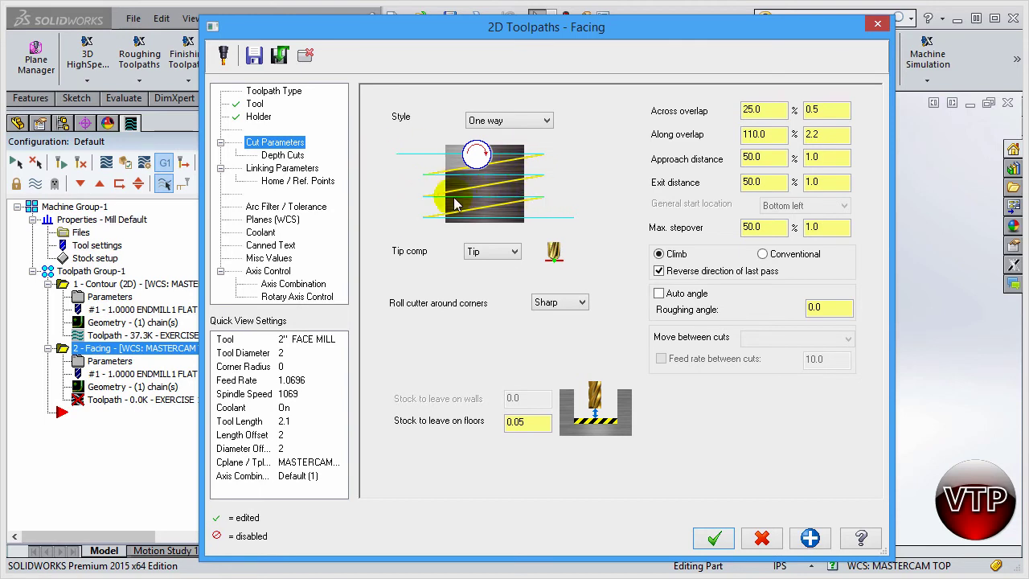
# Preview the One pass and Dynamic facing styles, then set the style to Zigzag.
pyautogui.click(534, 119)
pyautogui.click(487, 156)
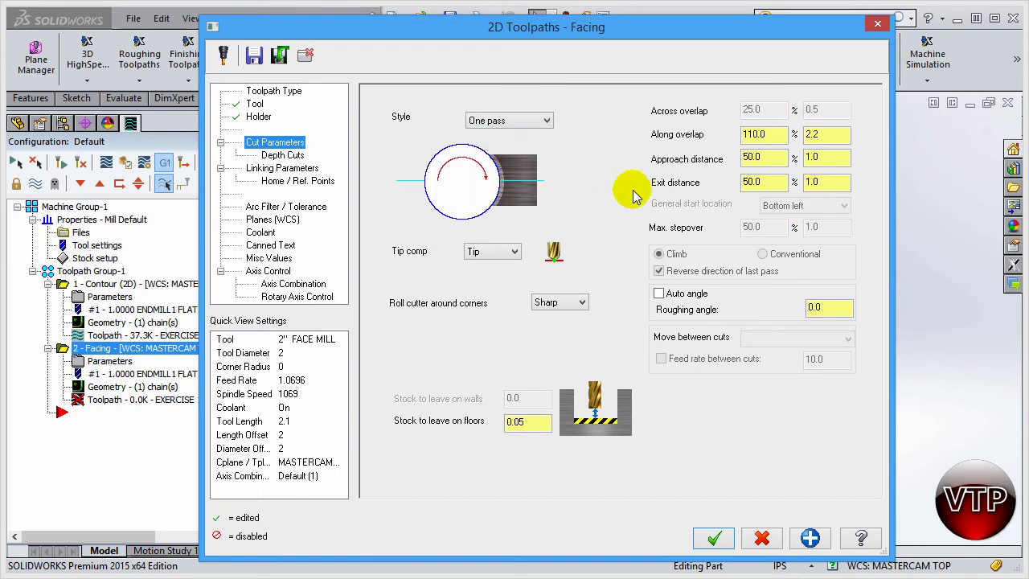
pyautogui.moveTo(665, 28); pyautogui.dragTo(593, 27)
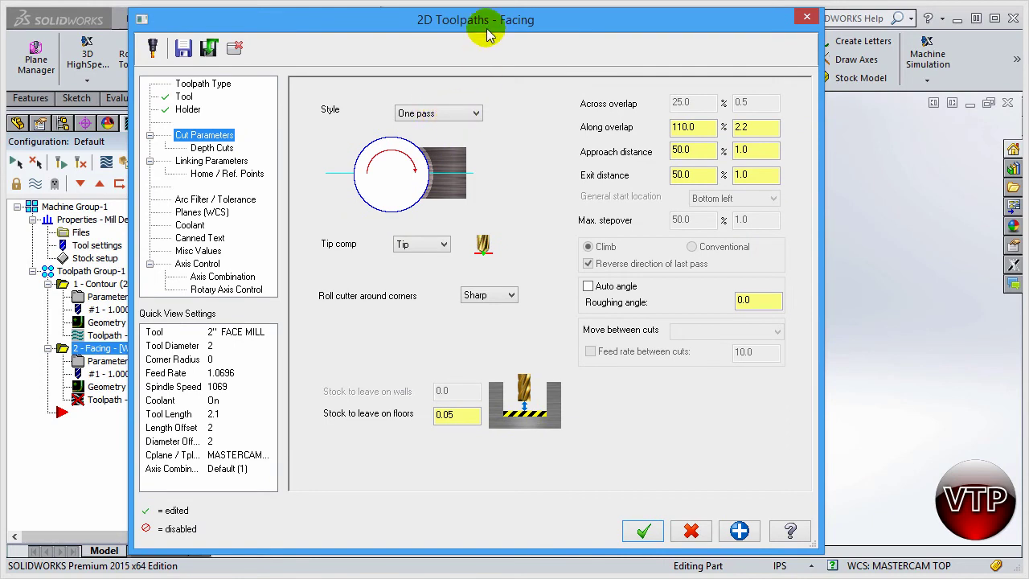
pyautogui.click(466, 114)
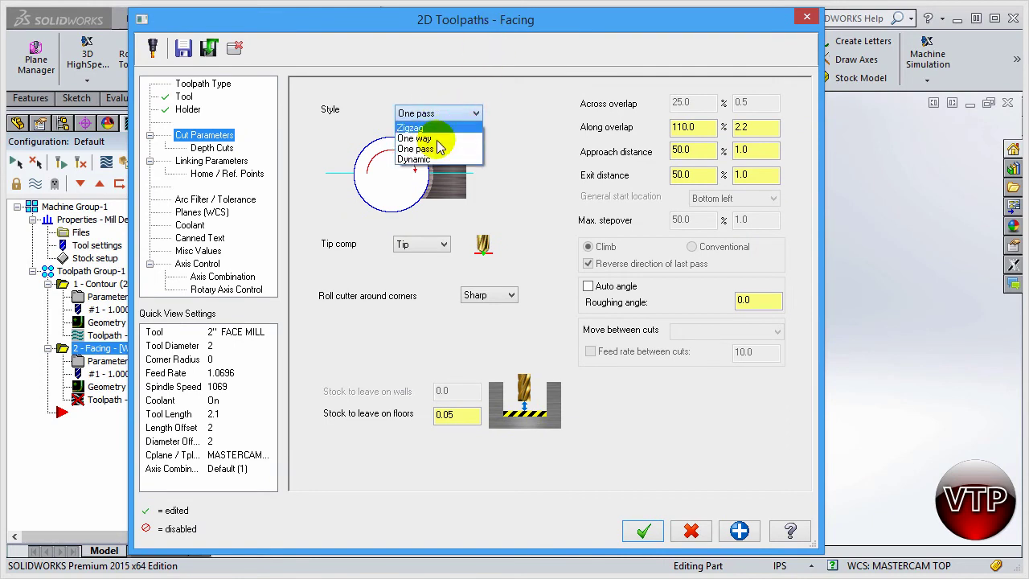
pyautogui.click(459, 155)
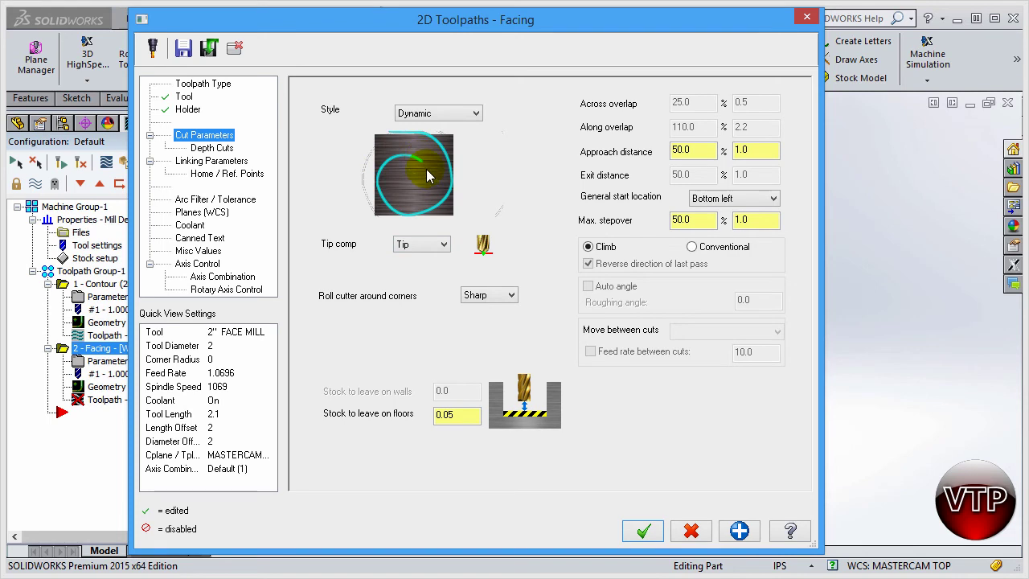
pyautogui.click(438, 113)
pyautogui.click(426, 122)
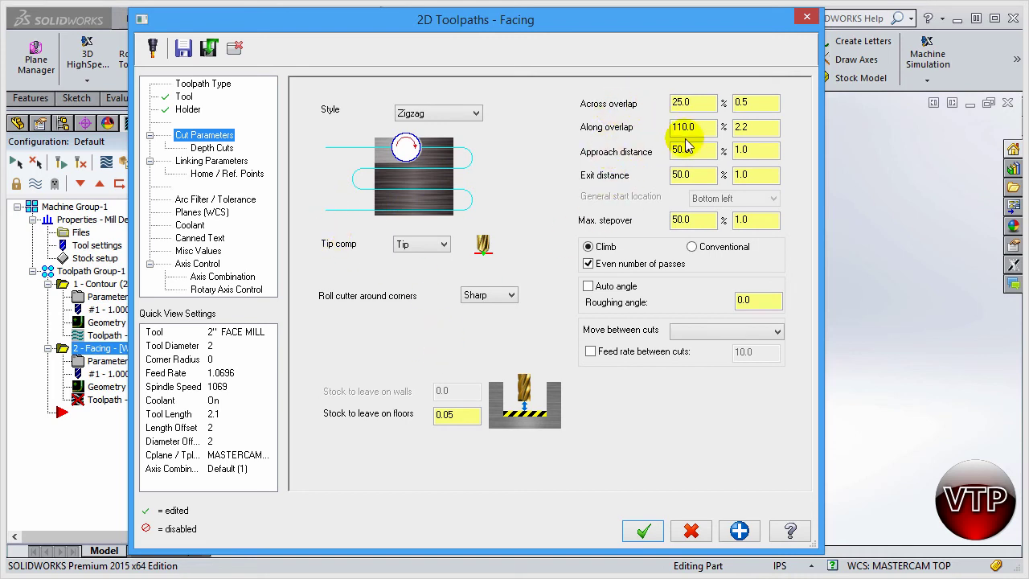
# Set Exit distance to 0.0 and use High speed loops for moving between cuts.
pyautogui.write('0')
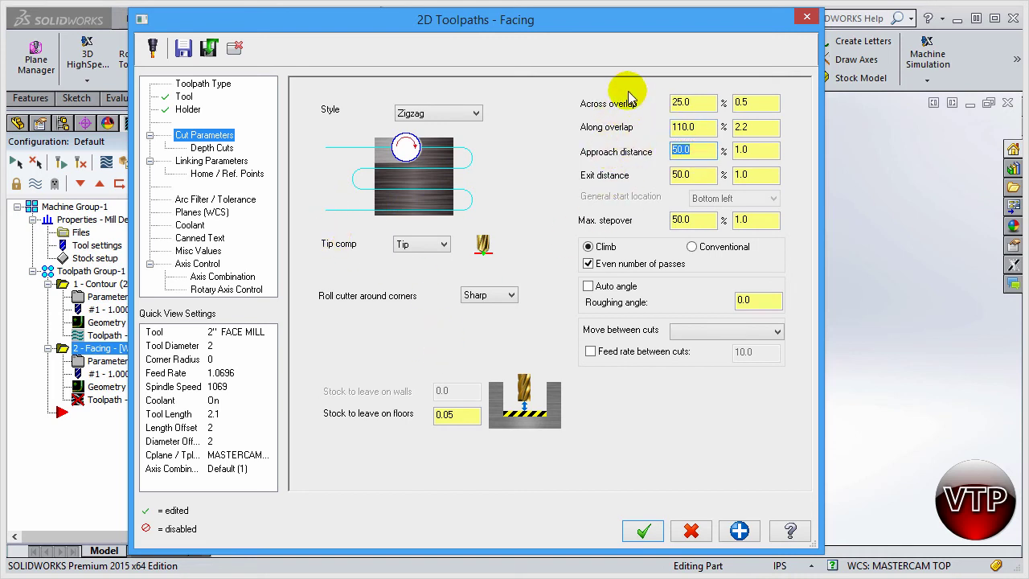
pyautogui.click(685, 175)
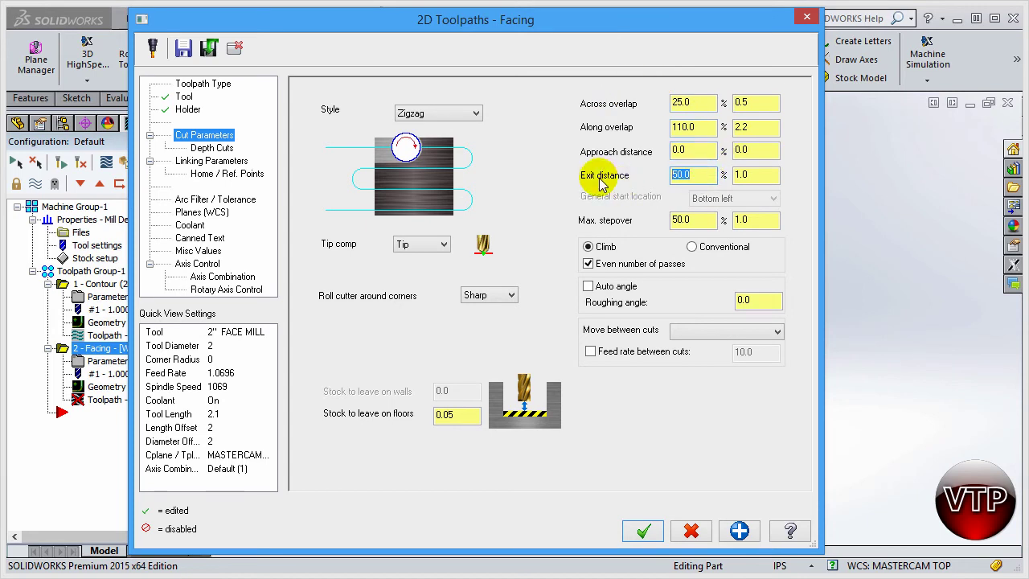
pyautogui.write('0')
pyautogui.click(756, 175)
pyautogui.write('0.0')
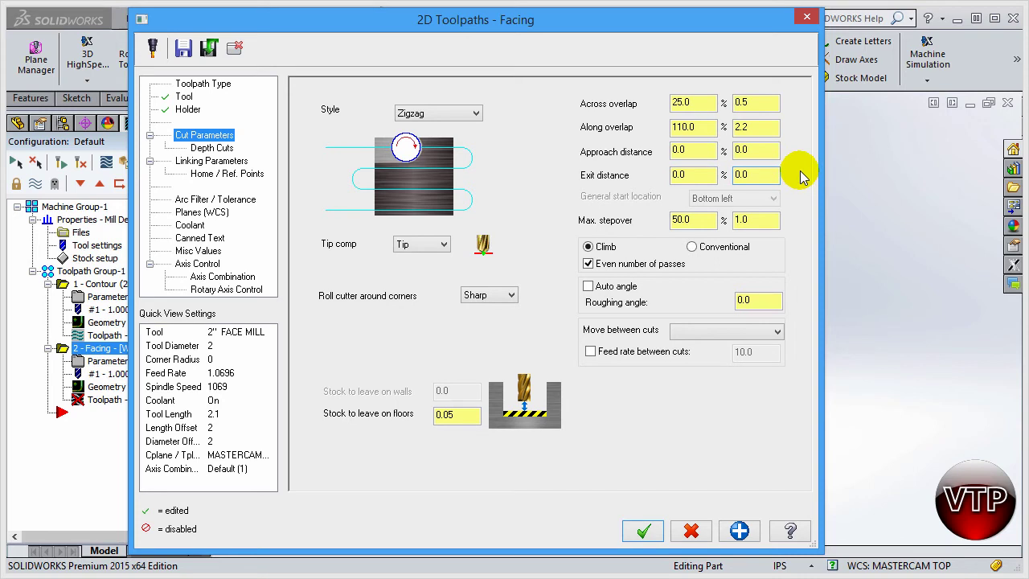
pyautogui.click(714, 333)
pyautogui.click(712, 342)
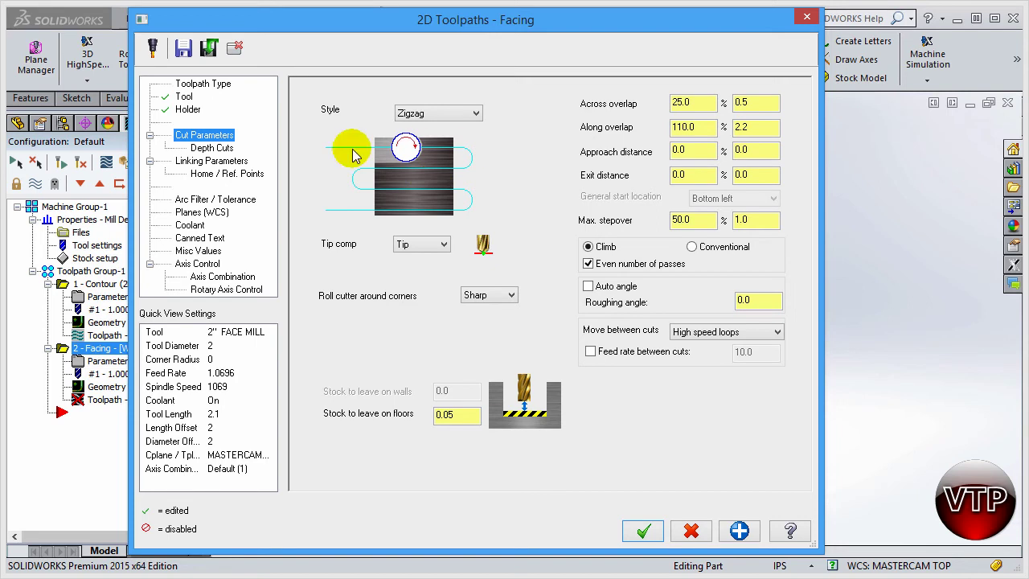
# Disable Depth cuts for a single facing pass, checking the setting against the part's top face.
pyautogui.click(216, 151)
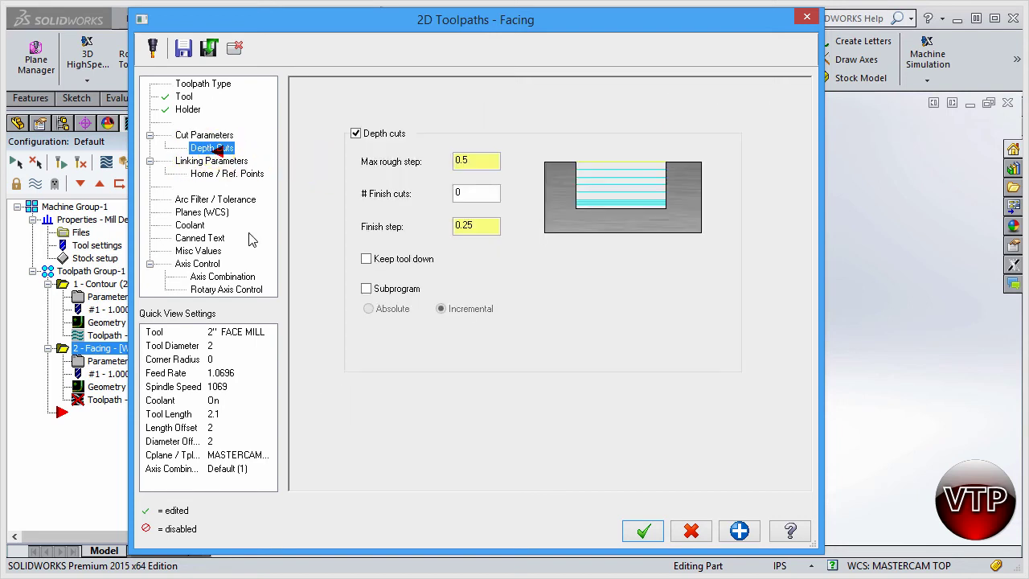
pyautogui.click(354, 135)
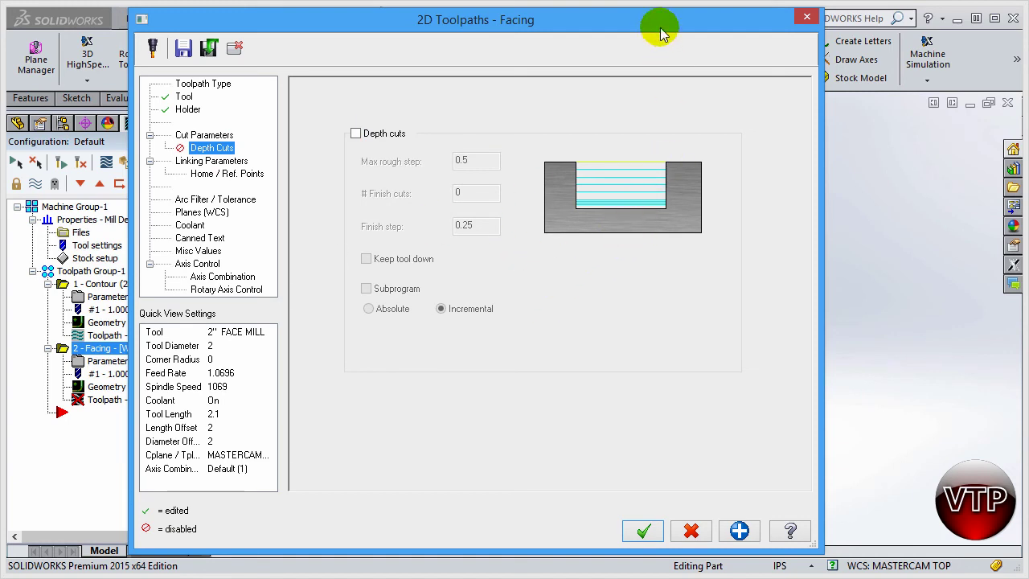
pyautogui.moveTo(661, 33); pyautogui.dragTo(673, 426)
pyautogui.click(632, 287)
pyautogui.moveTo(593, 418); pyautogui.dragTo(599, 60)
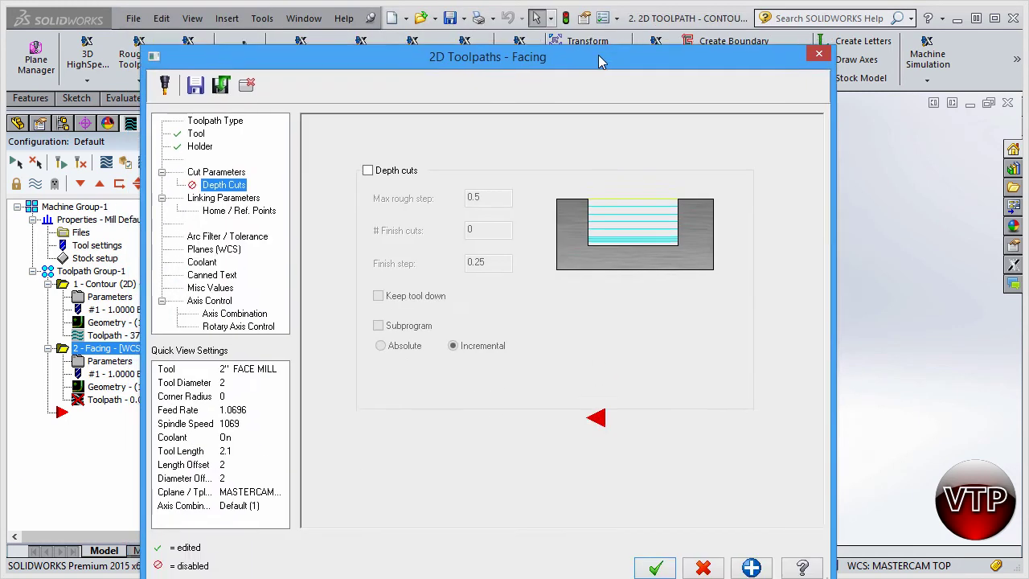
pyautogui.moveTo(381, 59); pyautogui.dragTo(386, 29)
pyautogui.click(474, 169)
pyautogui.click(381, 137)
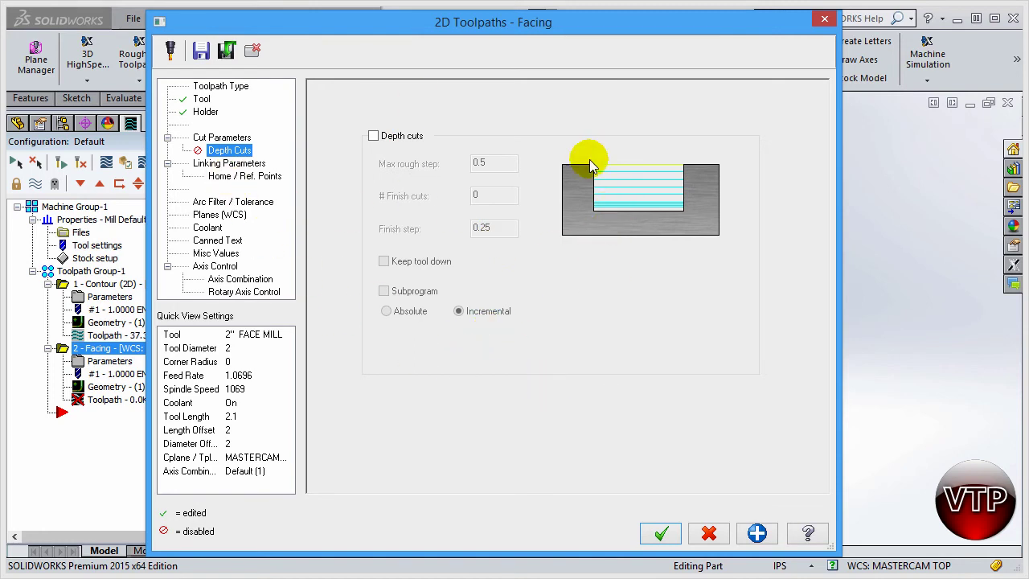
# Review linking heights: Clearance 2.0, Retract 0.25, Feed plane 0.2, Top of stock and Depth 0.0.
pyautogui.click(250, 166)
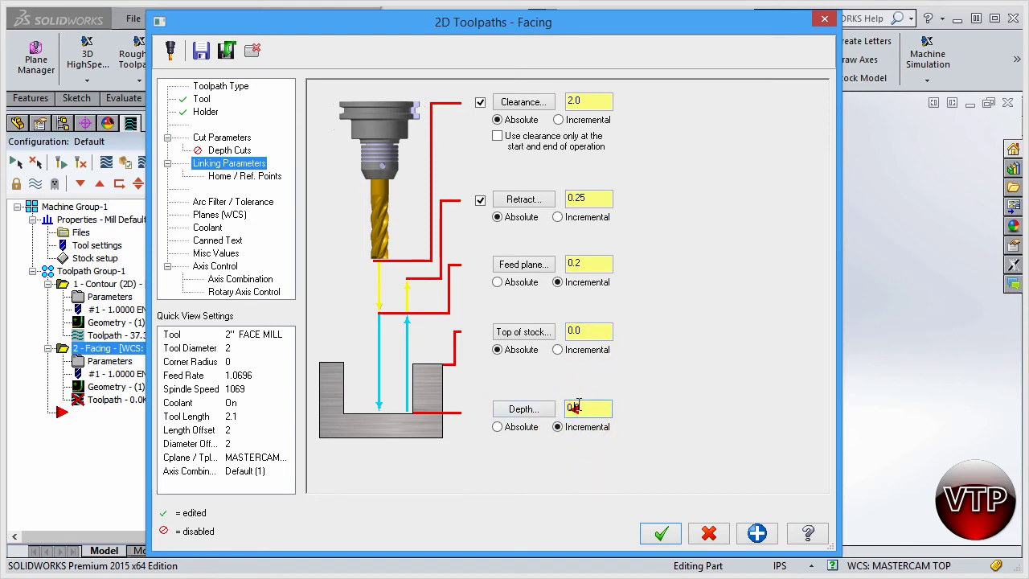
pyautogui.click(589, 472)
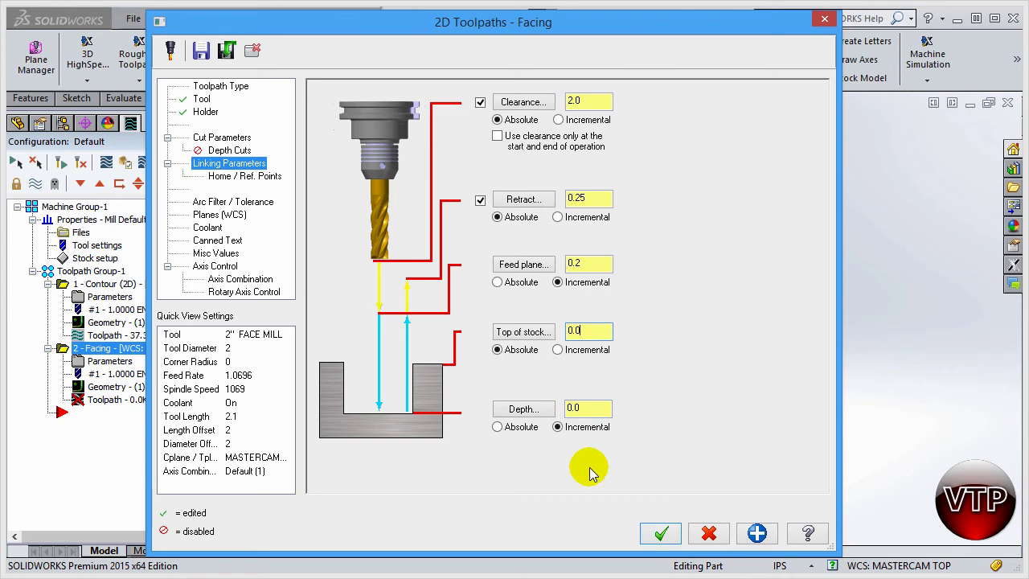
pyautogui.moveTo(581, 23); pyautogui.dragTo(627, 489)
pyautogui.click(635, 385)
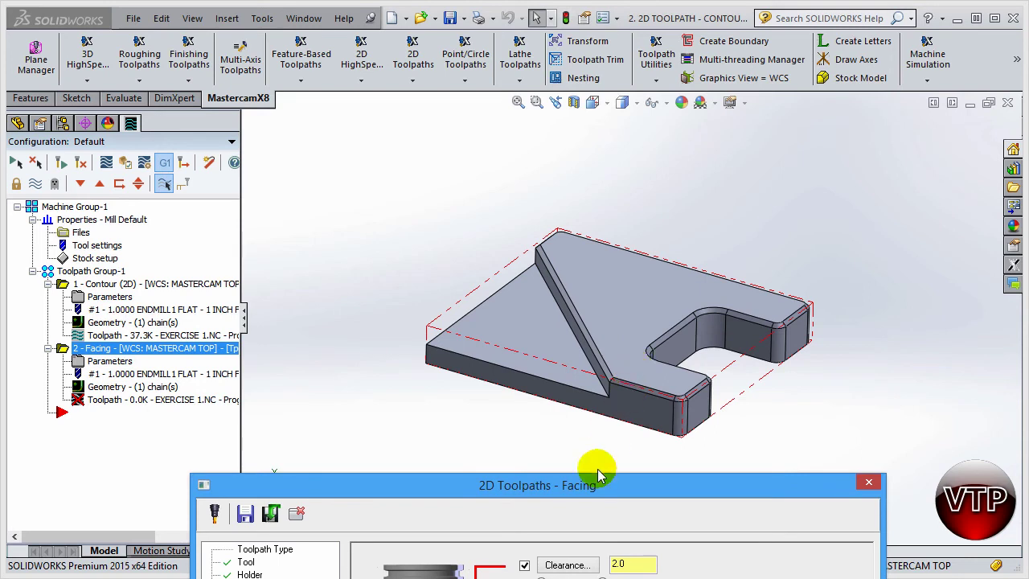
pyautogui.moveTo(590, 493); pyautogui.dragTo(554, 31)
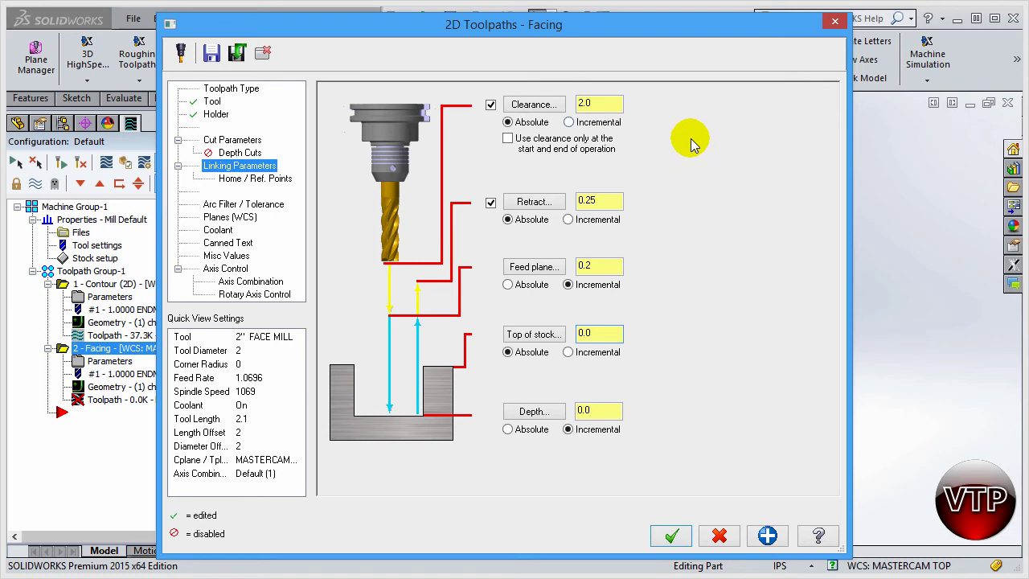
# Set Flood coolant to On and generate the zigzag facing toolpath.
pyautogui.click(220, 230)
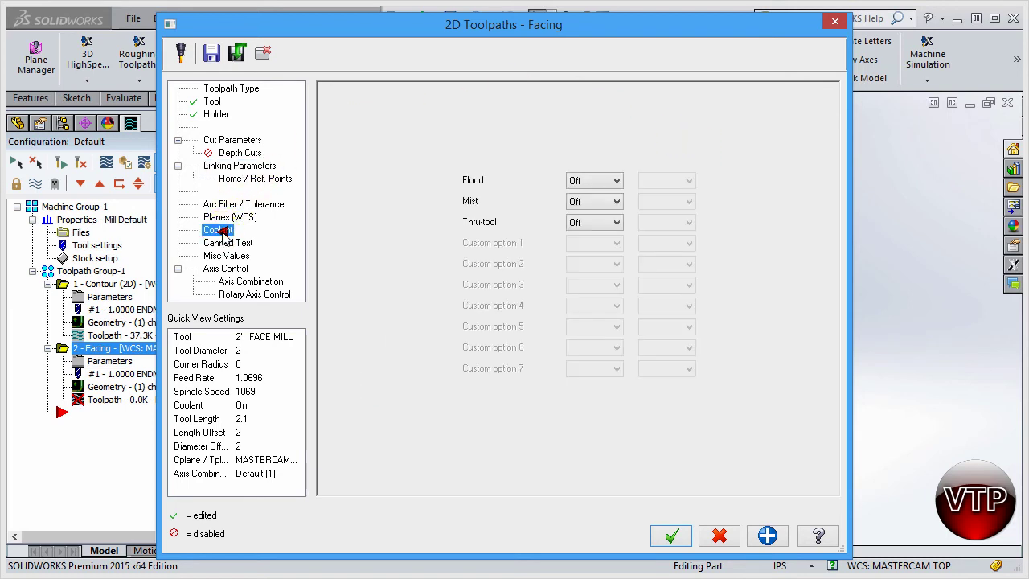
pyautogui.click(594, 180)
pyautogui.click(577, 196)
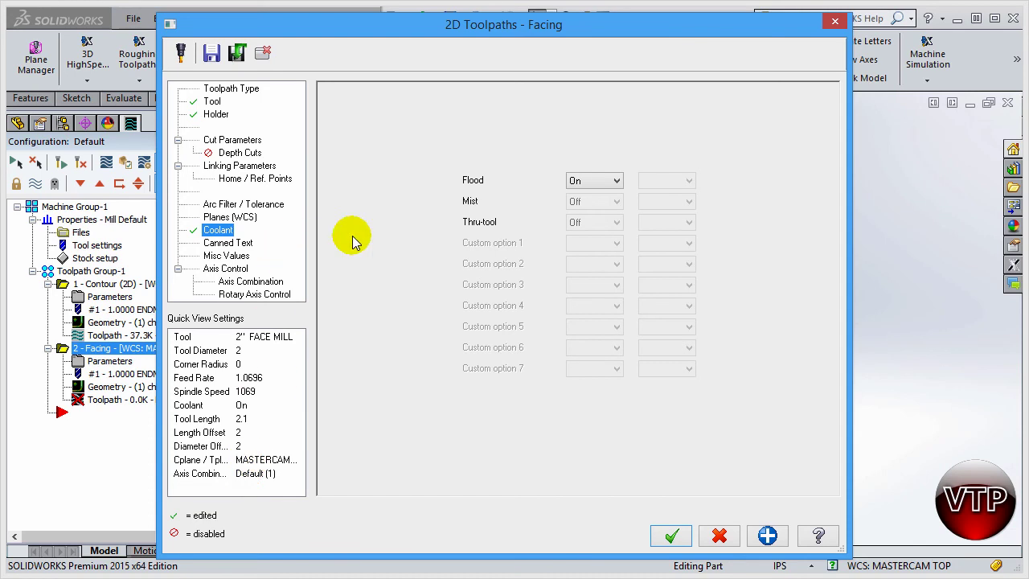
pyautogui.click(670, 537)
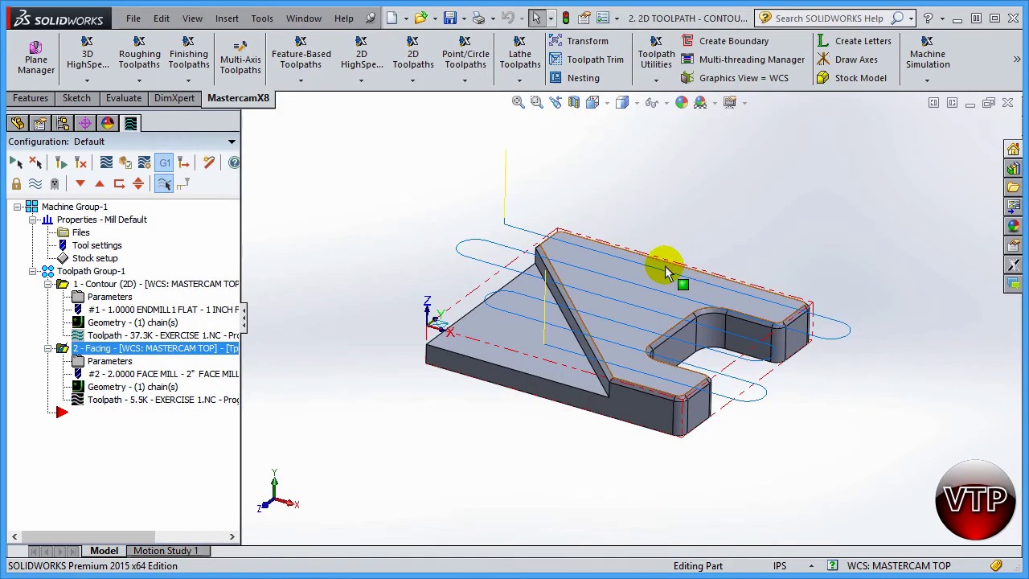
pyautogui.click(593, 102)
pyautogui.click(618, 147)
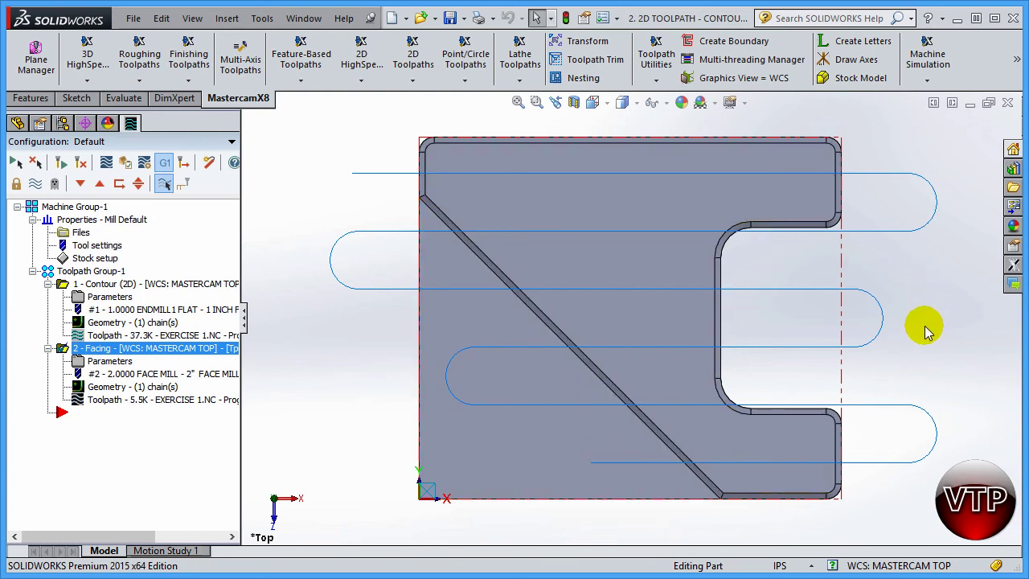
pyautogui.moveTo(925, 330); pyautogui.dragTo(925, 173, button='middle')
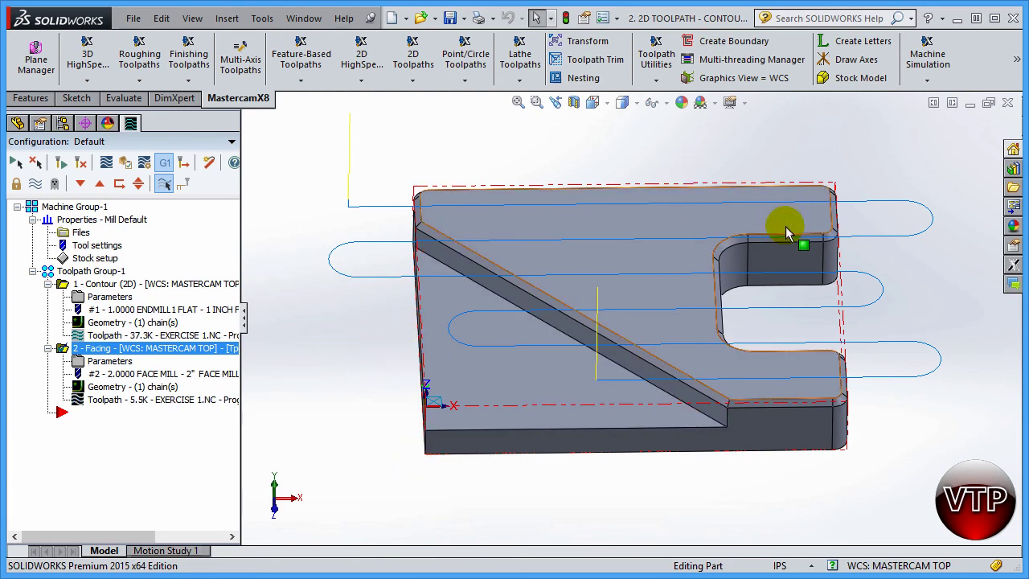
pyautogui.moveTo(781, 248); pyautogui.dragTo(644, 221, button='middle')
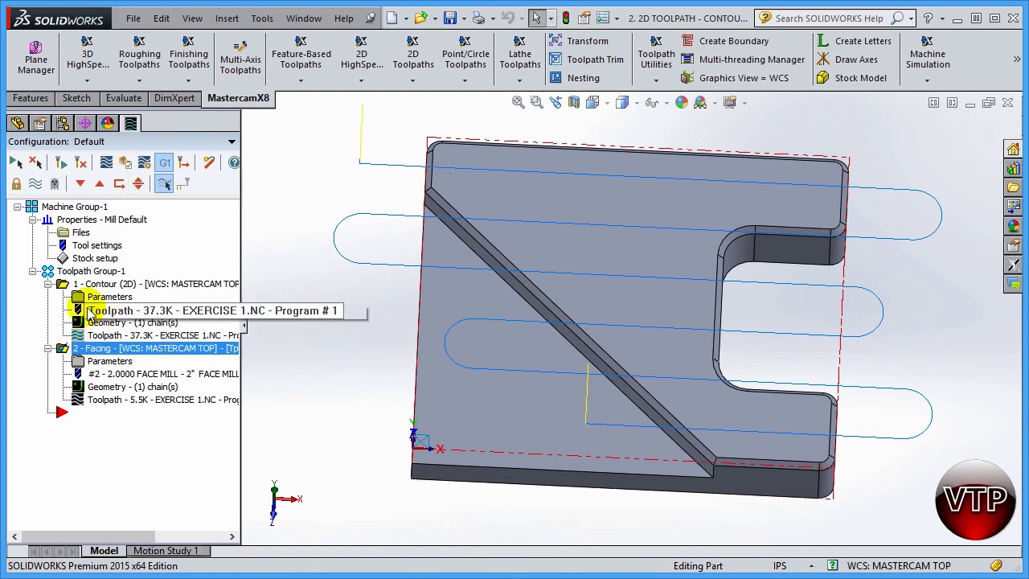
# Select the Facing operation, then all operations, so Contour and Facing display together.
pyautogui.click(68, 350)
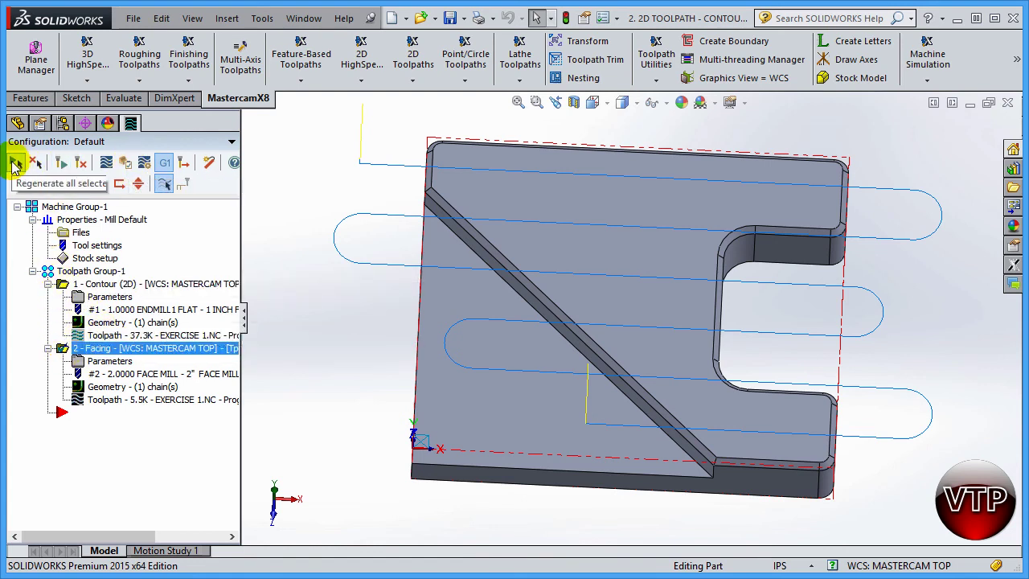
pyautogui.click(15, 165)
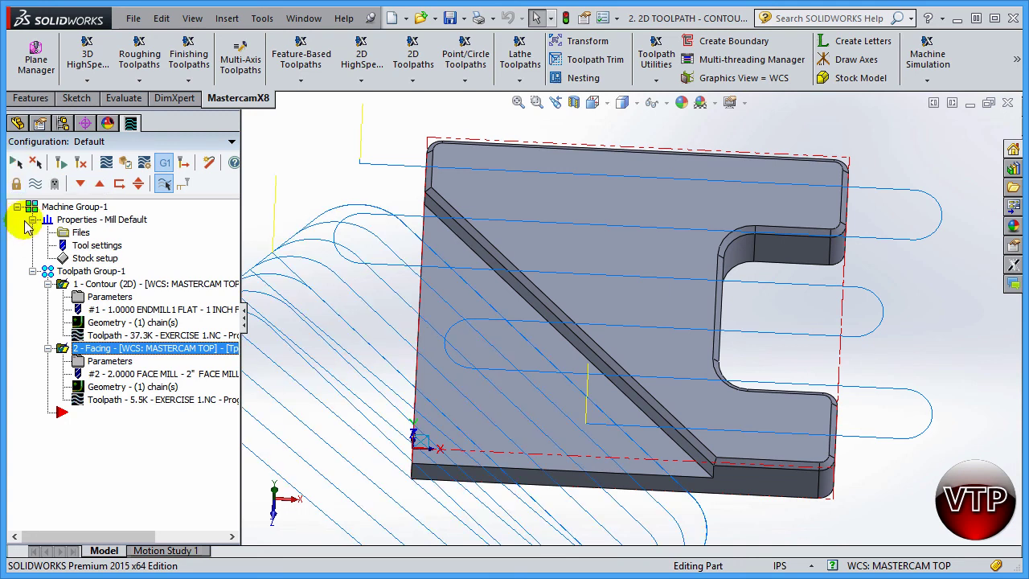
pyautogui.scroll(3, 676, 330)
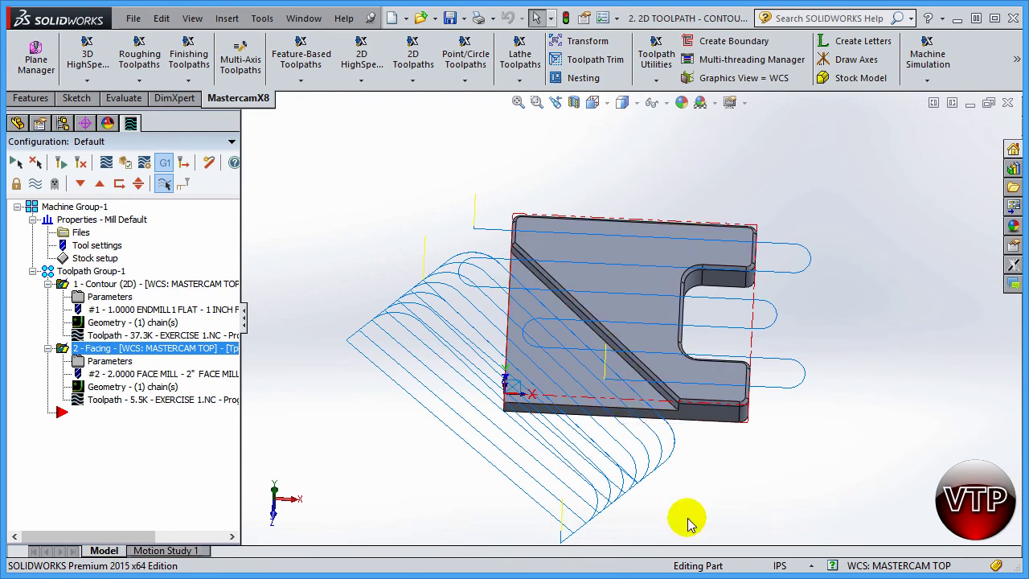
# Run both operations in Mastercam Simulator at higher speed, stepping back to move 62.
pyautogui.click(129, 164)
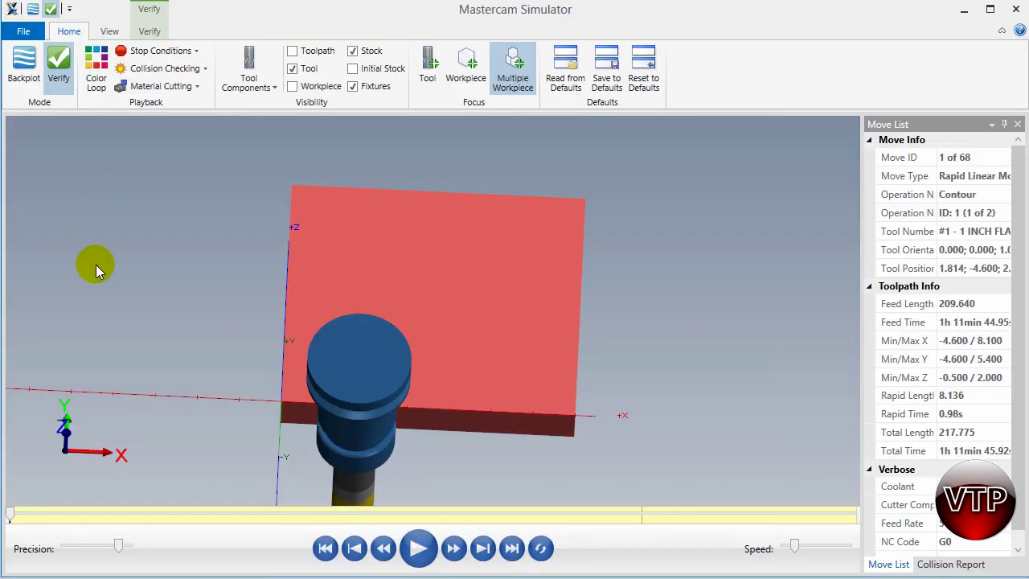
pyautogui.moveTo(558, 381); pyautogui.dragTo(527, 361)
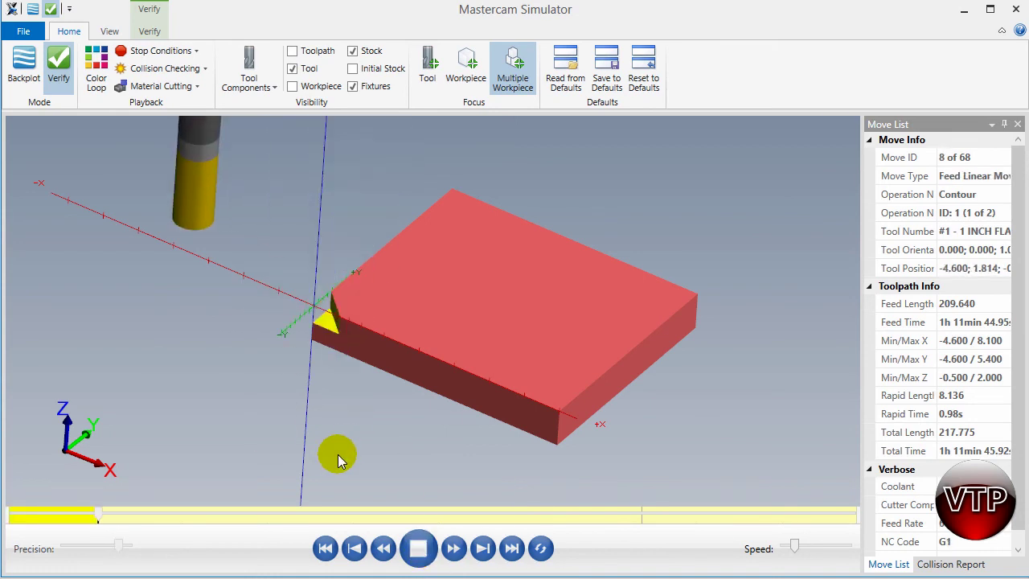
pyautogui.moveTo(795, 544); pyautogui.dragTo(819, 549)
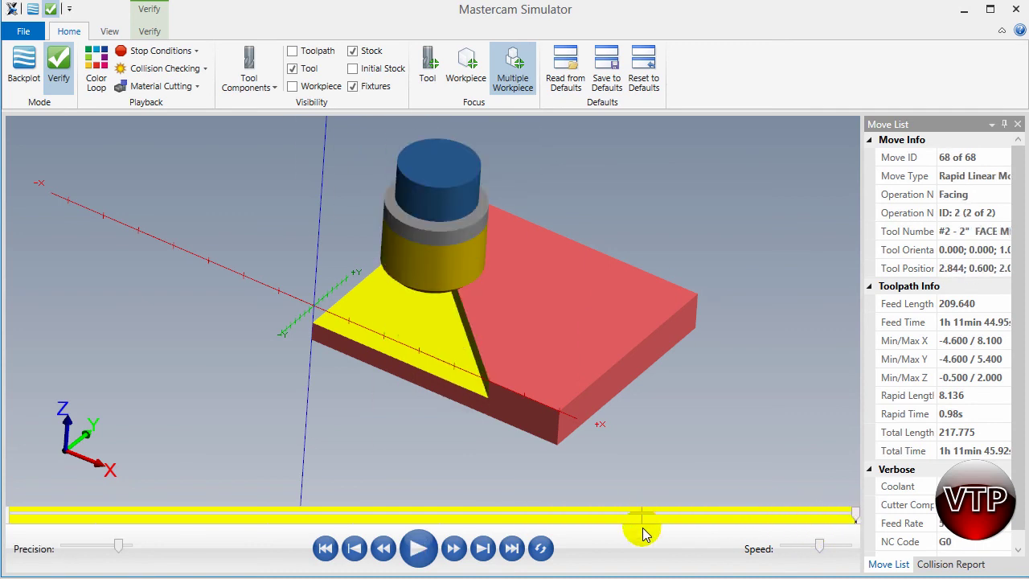
pyautogui.moveTo(854, 517); pyautogui.dragTo(767, 515)
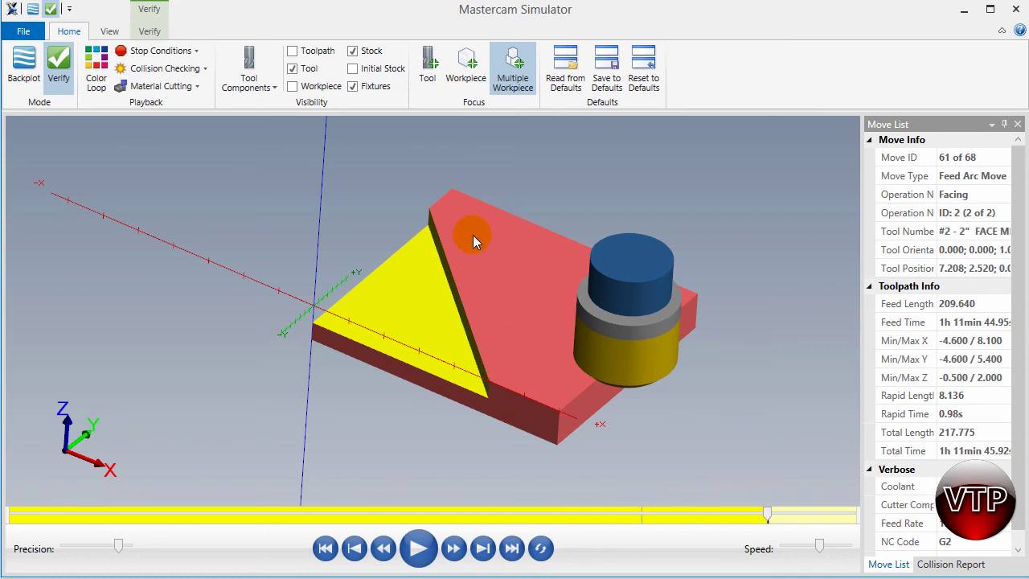
pyautogui.moveTo(412, 339); pyautogui.dragTo(591, 376, button='middle')
# Scrub between moves 56 and 68 inspecting the faced stock top, then close Simulator.
pyautogui.moveTo(767, 514)
pyautogui.mouseDown()
pyautogui.moveTo(733, 515)
pyautogui.moveTo(779, 513)
pyautogui.mouseUp()
pyautogui.moveTo(562, 394)
pyautogui.mouseDown(button='middle')
pyautogui.moveTo(554, 361)
pyautogui.moveTo(561, 405)
pyautogui.mouseUp(button='middle')
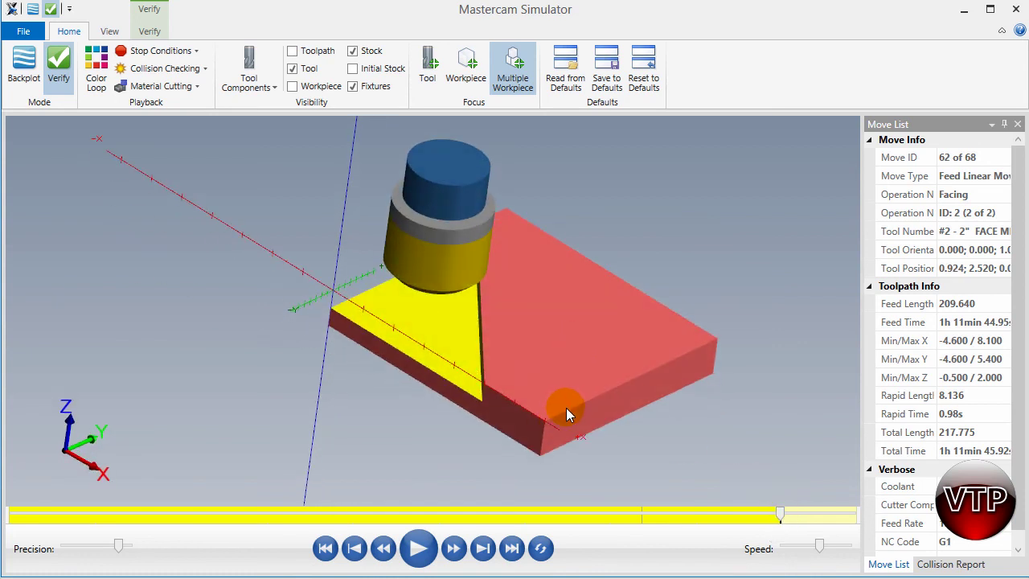
pyautogui.moveTo(782, 516); pyautogui.dragTo(843, 511)
pyautogui.moveTo(705, 429); pyautogui.dragTo(643, 402, button='middle')
pyautogui.moveTo(844, 513)
pyautogui.mouseDown()
pyautogui.moveTo(854, 513)
pyautogui.moveTo(683, 513)
pyautogui.moveTo(774, 525)
pyautogui.moveTo(851, 525)
pyautogui.moveTo(855, 515)
pyautogui.mouseUp()
pyautogui.moveTo(514, 427); pyautogui.dragTo(576, 403, button='middle')
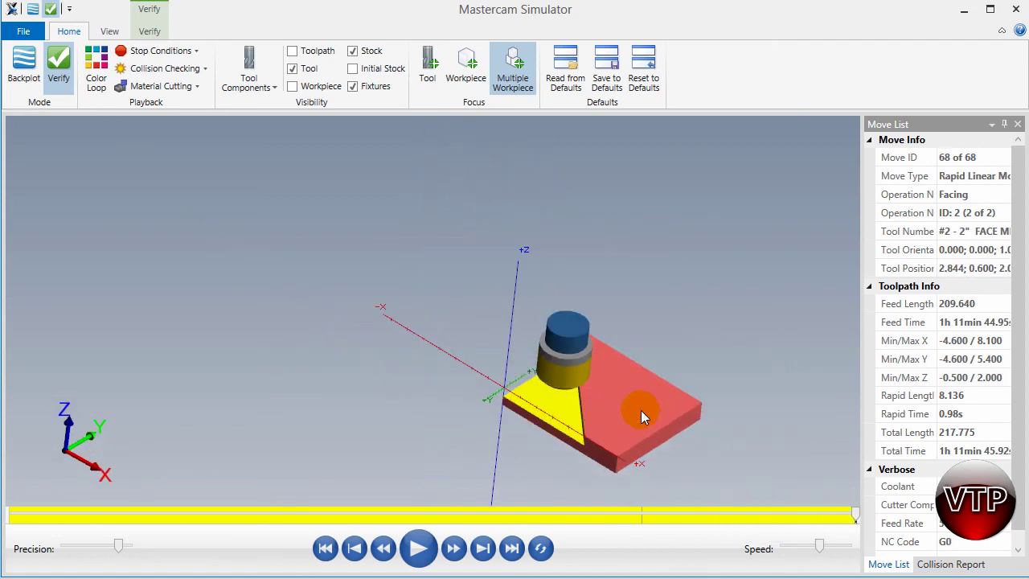
pyautogui.moveTo(636, 386); pyautogui.dragTo(651, 443, button='middle')
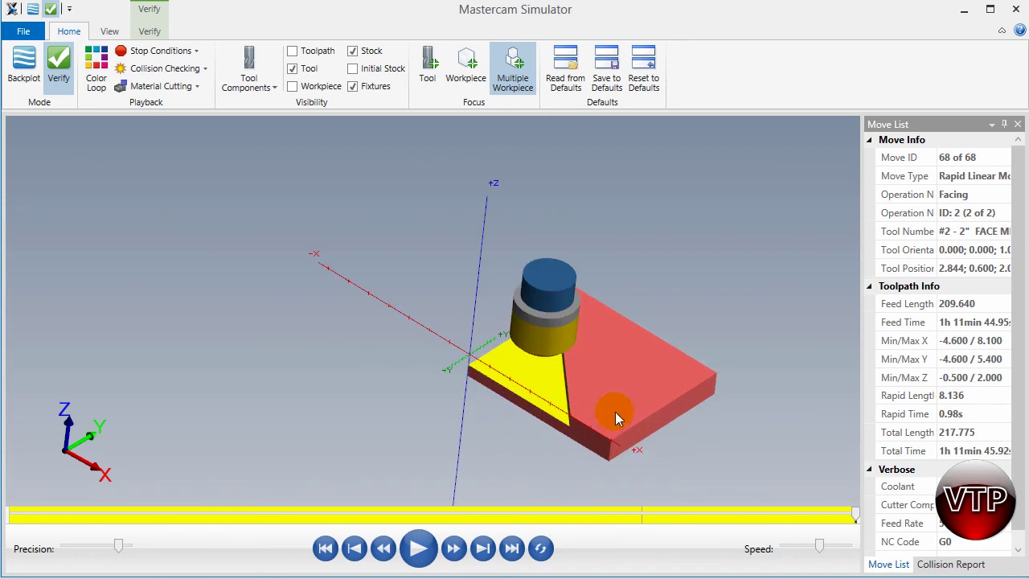
pyautogui.click(1018, 11)
pyautogui.moveTo(666, 212); pyautogui.dragTo(747, 314, button='middle')
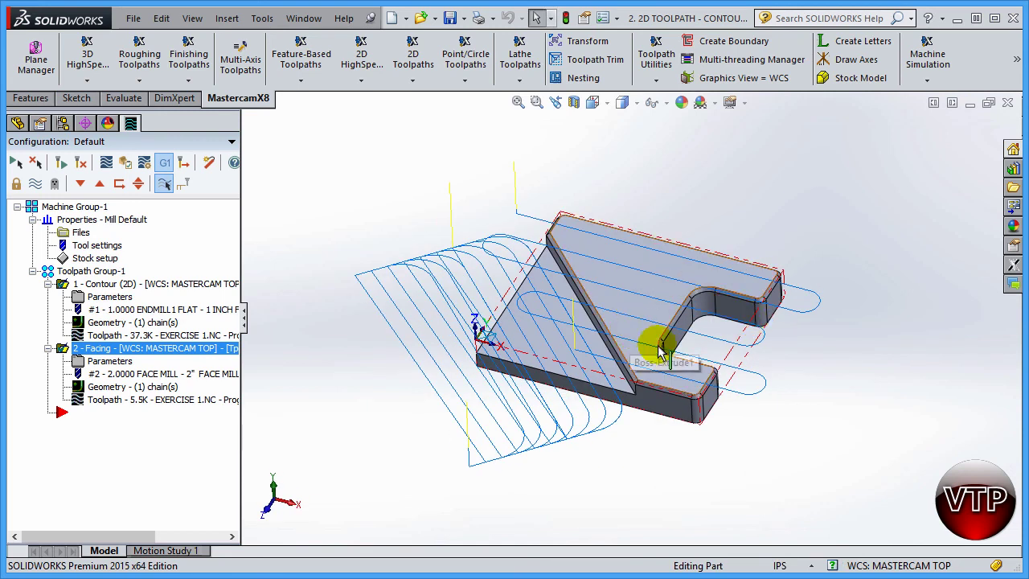